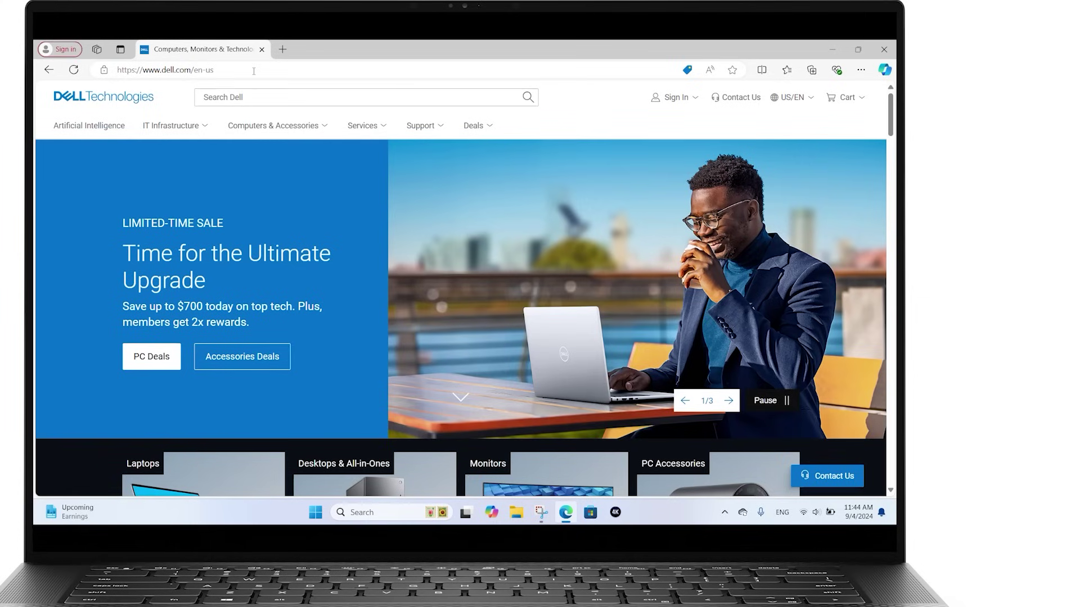
Step: Go to dell.com/support and search for the XPS 13 9310 2-in-1 product page
{"action": "left_click", "coordinate": [253, 71]}
{"action": "type", "text": "dell.com/support"}
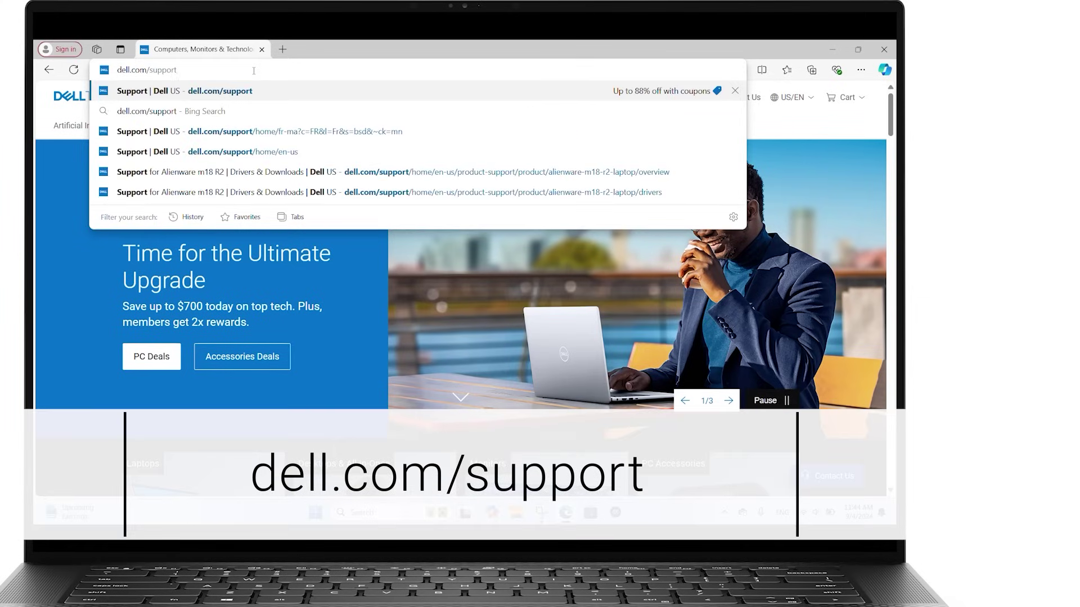
{"action": "key", "text": "Return"}
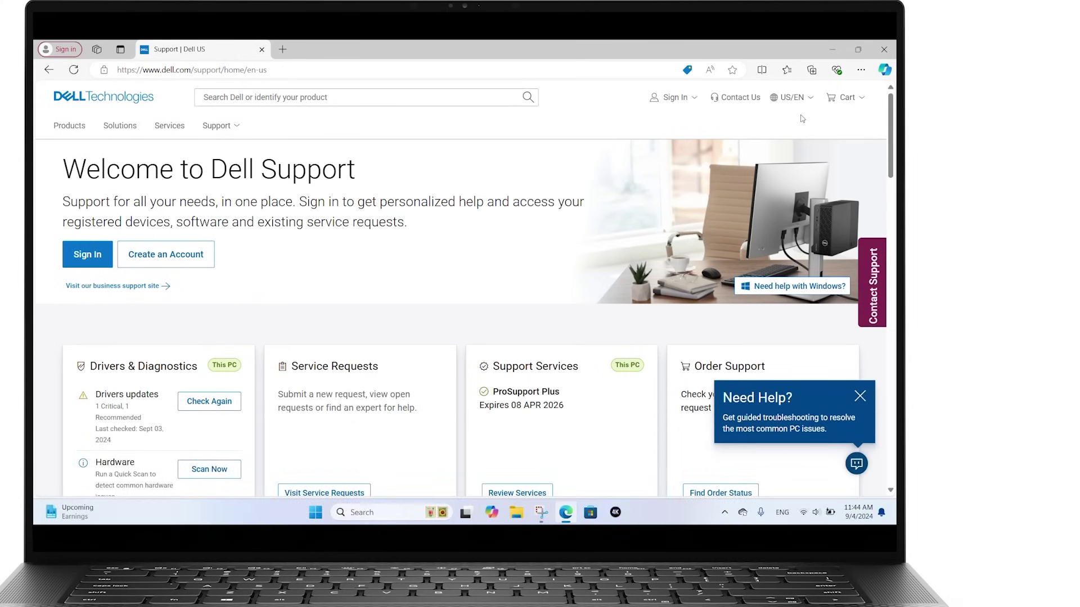
{"action": "left_click_drag", "start_coordinate": [891, 119], "coordinate": [892, 209]}
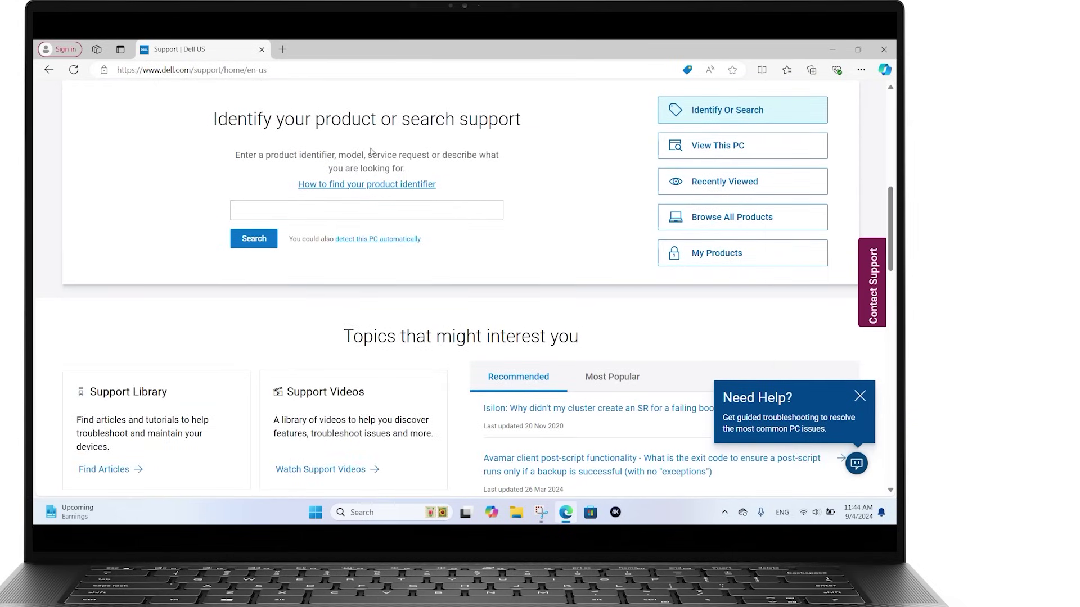
{"action": "left_click", "coordinate": [362, 217]}
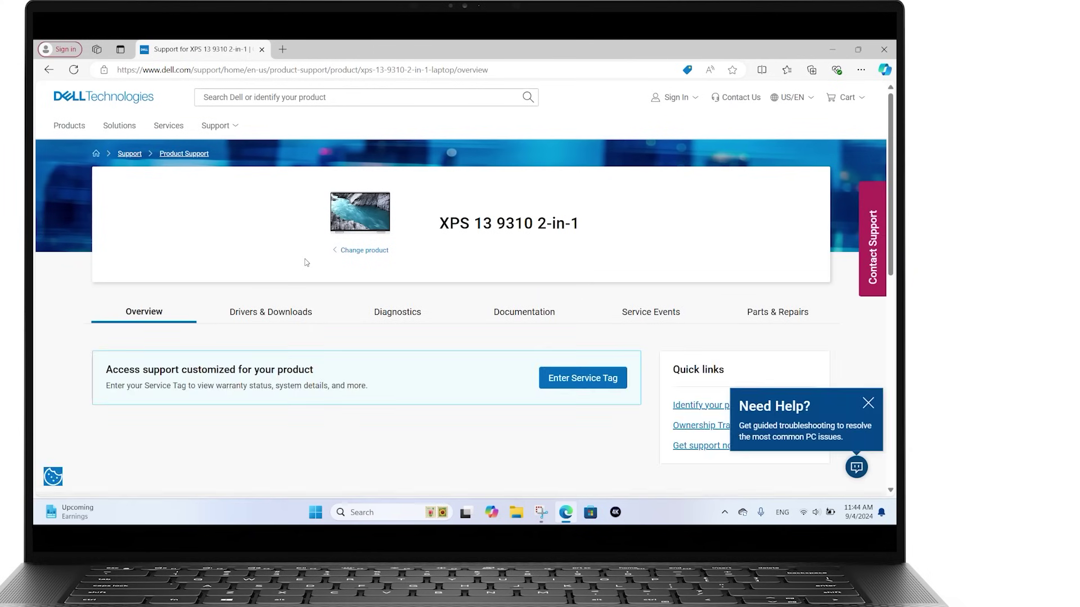
Step: Expand the XPS 13 9310 2-in-1 driver list and filter it to Windows 11 and Systems Management
{"action": "left_click", "coordinate": [306, 317]}
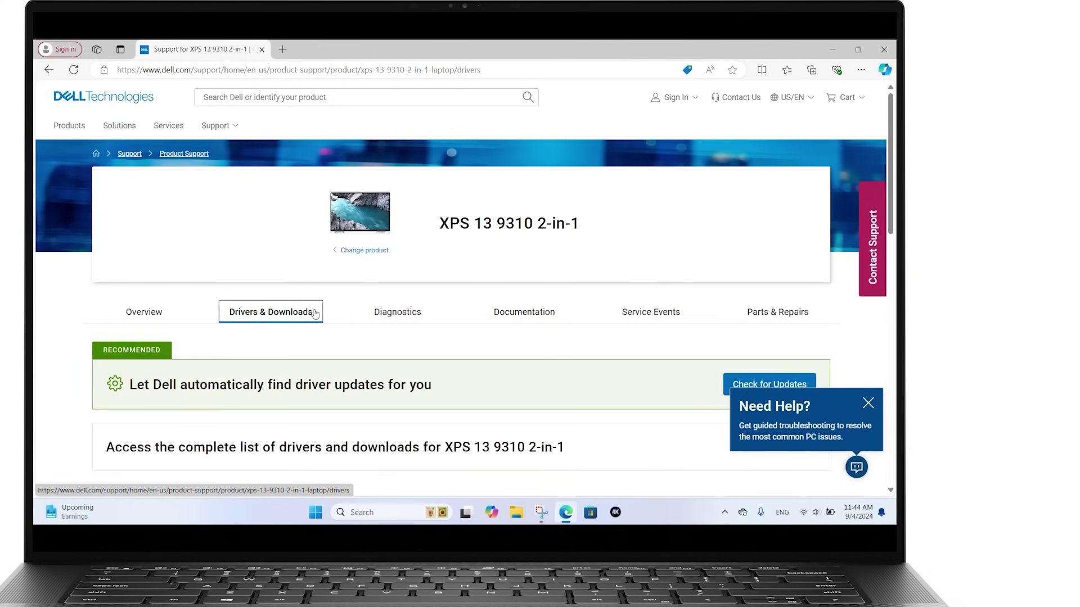
{"action": "left_click_drag", "start_coordinate": [892, 158], "coordinate": [892, 218]}
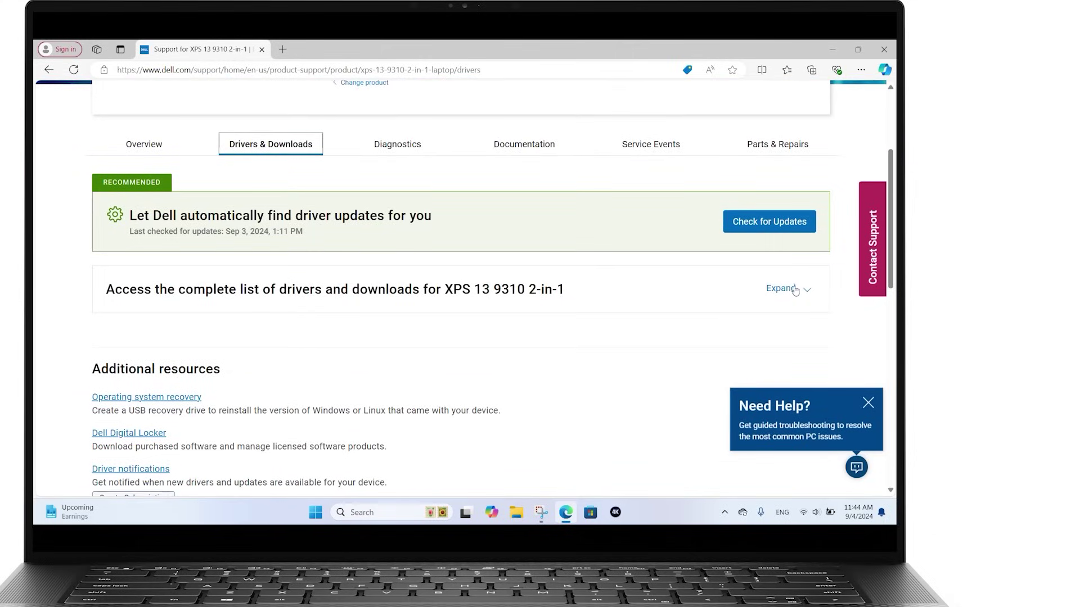
{"action": "left_click", "coordinate": [793, 291]}
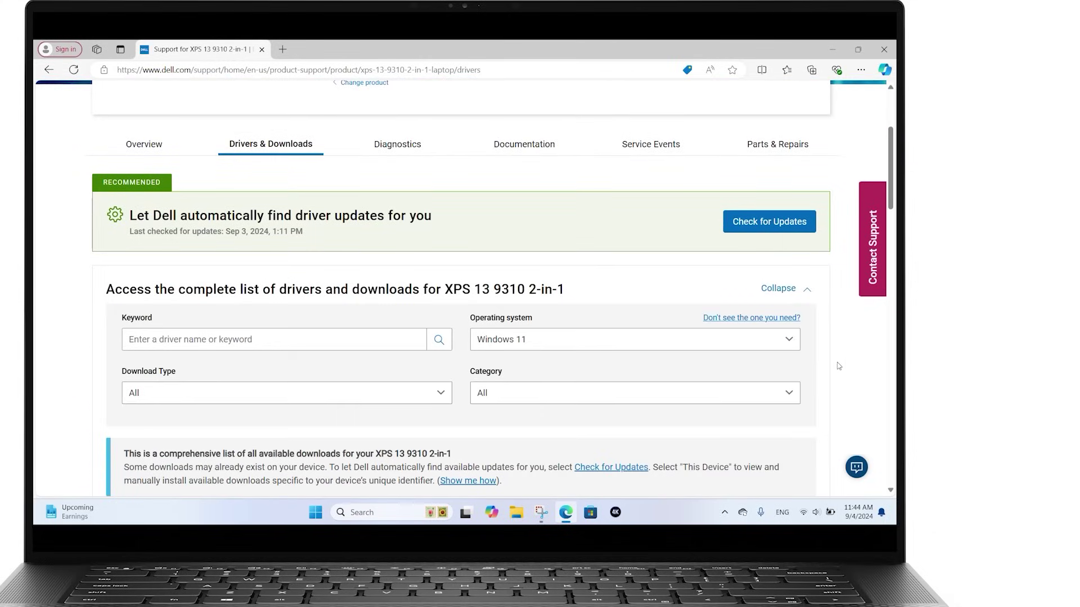
{"action": "left_click", "coordinate": [794, 341]}
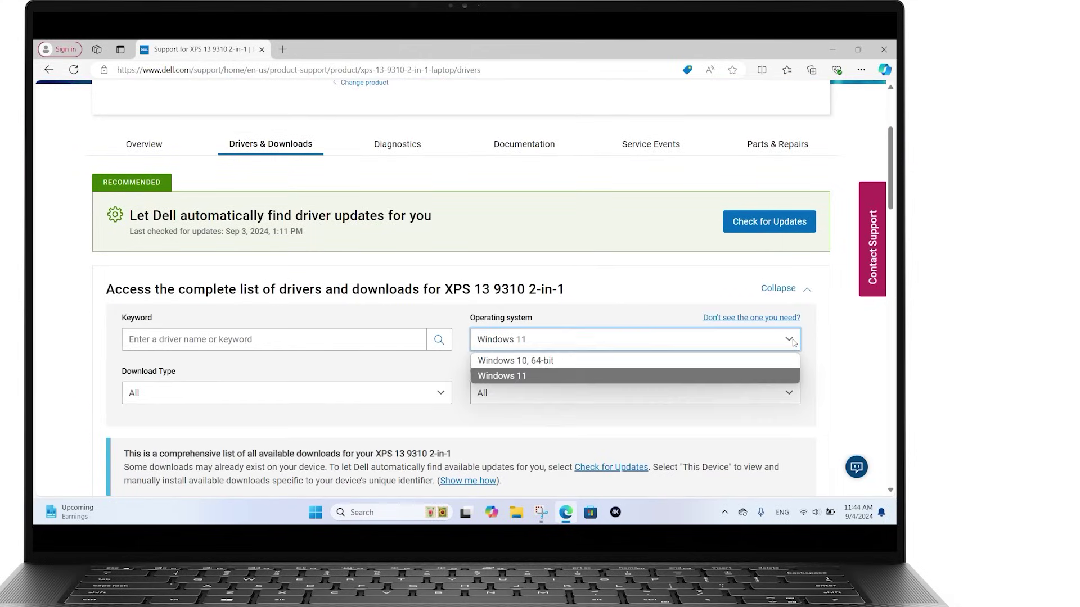
{"action": "left_click", "coordinate": [791, 392]}
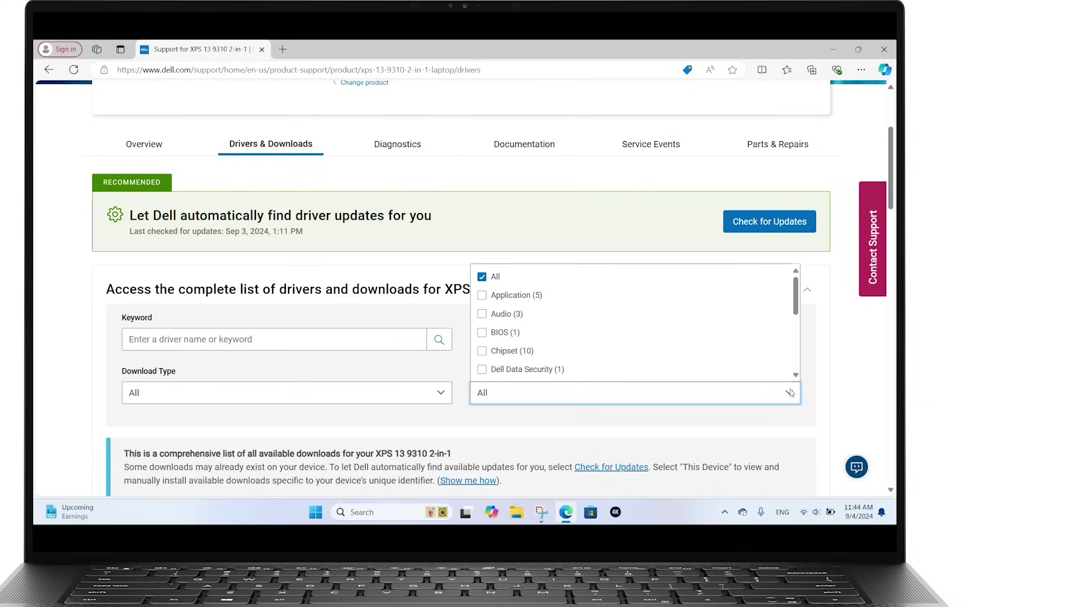
{"action": "left_click_drag", "start_coordinate": [796, 308], "coordinate": [796, 355]}
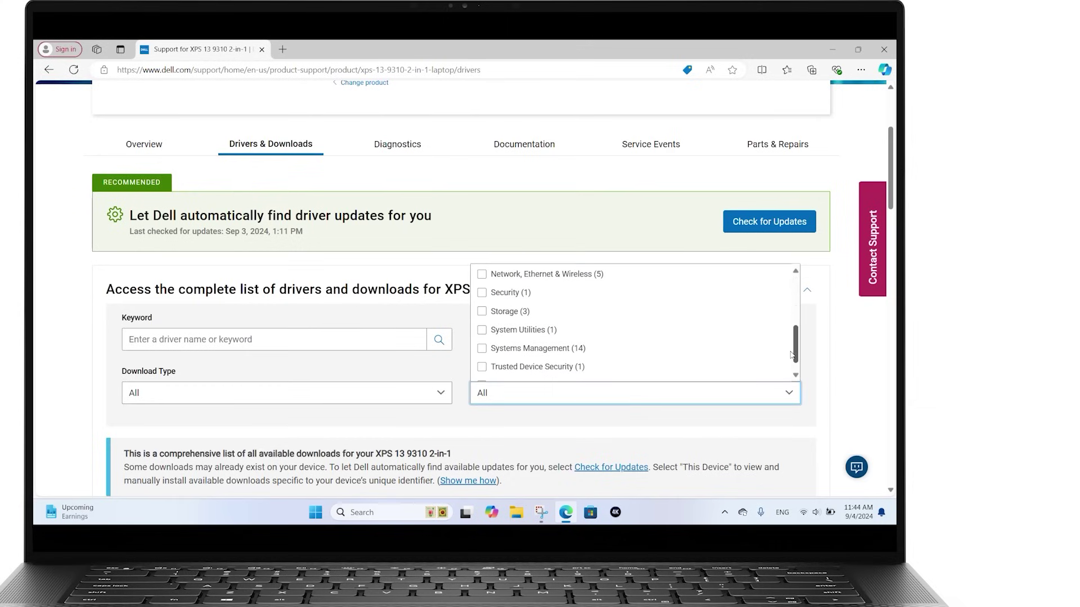
{"action": "left_click", "coordinate": [482, 348]}
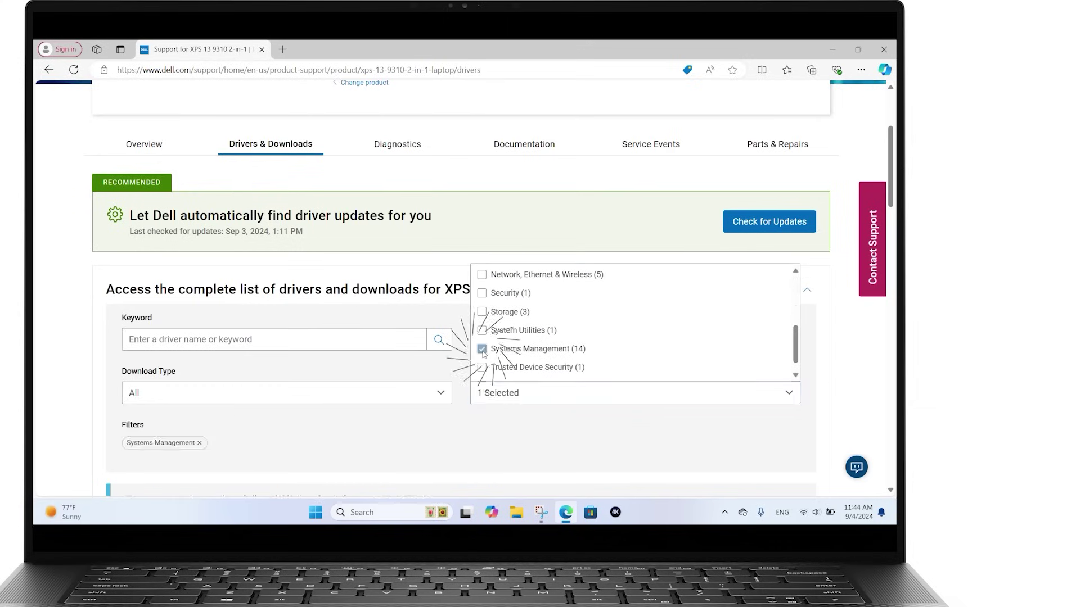
{"action": "left_click", "coordinate": [847, 363]}
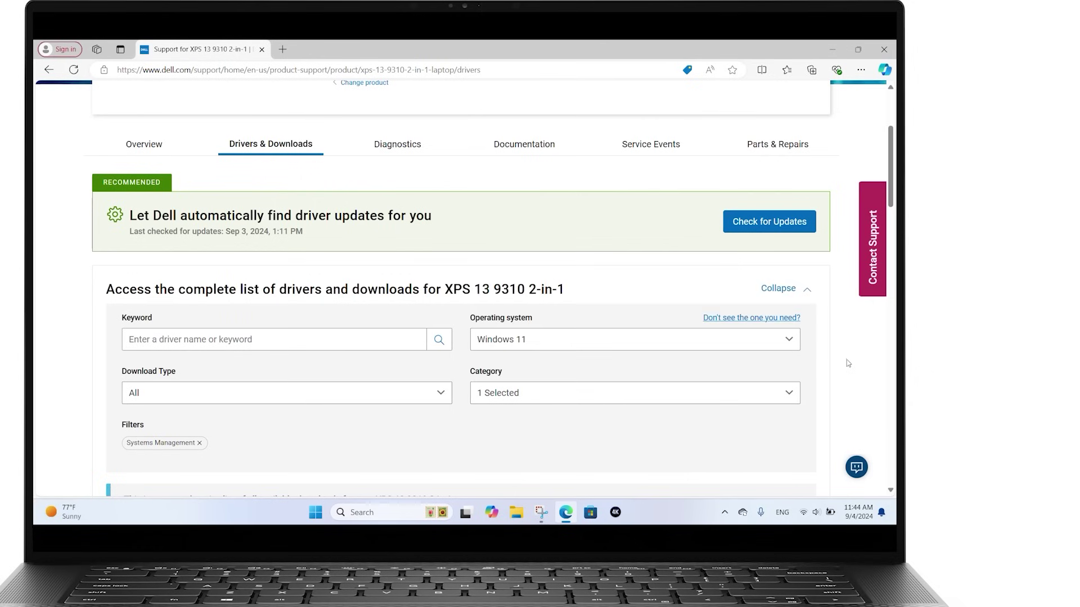
{"action": "left_click_drag", "start_coordinate": [892, 190], "coordinate": [892, 276]}
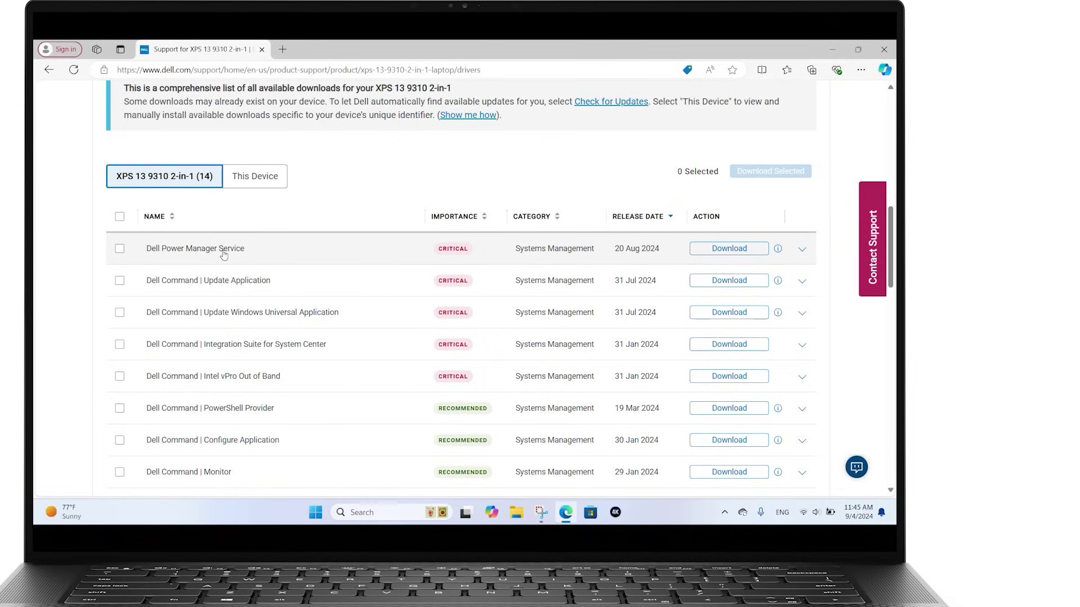
Step: Download the Dell Power Manager Service package, open it, and choose INSTALL
{"action": "left_click", "coordinate": [119, 248]}
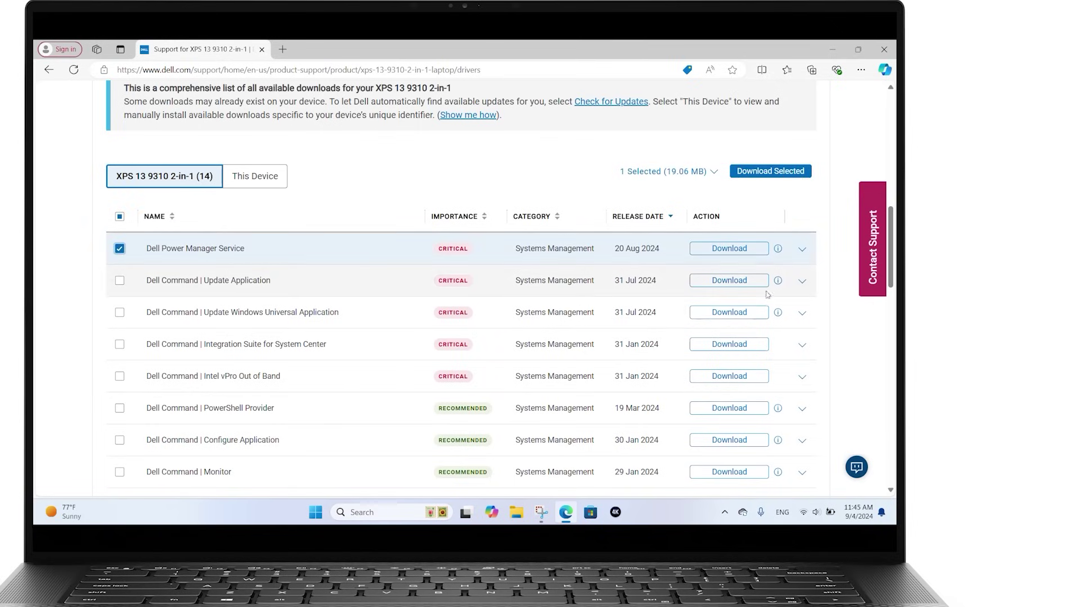
{"action": "left_click", "coordinate": [759, 251]}
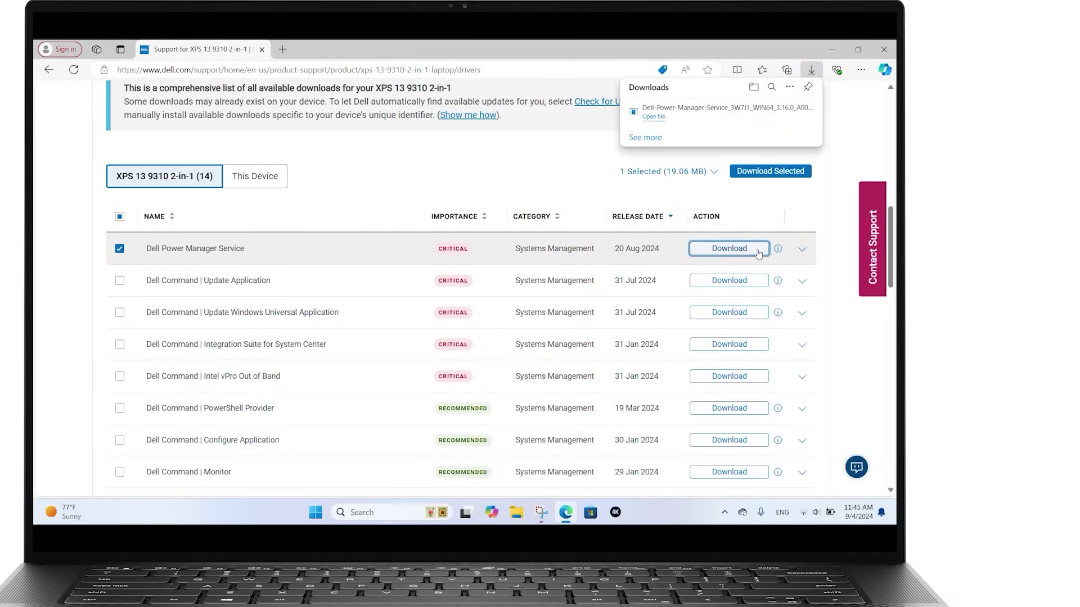
{"action": "mouse_move", "coordinate": [701, 111]}
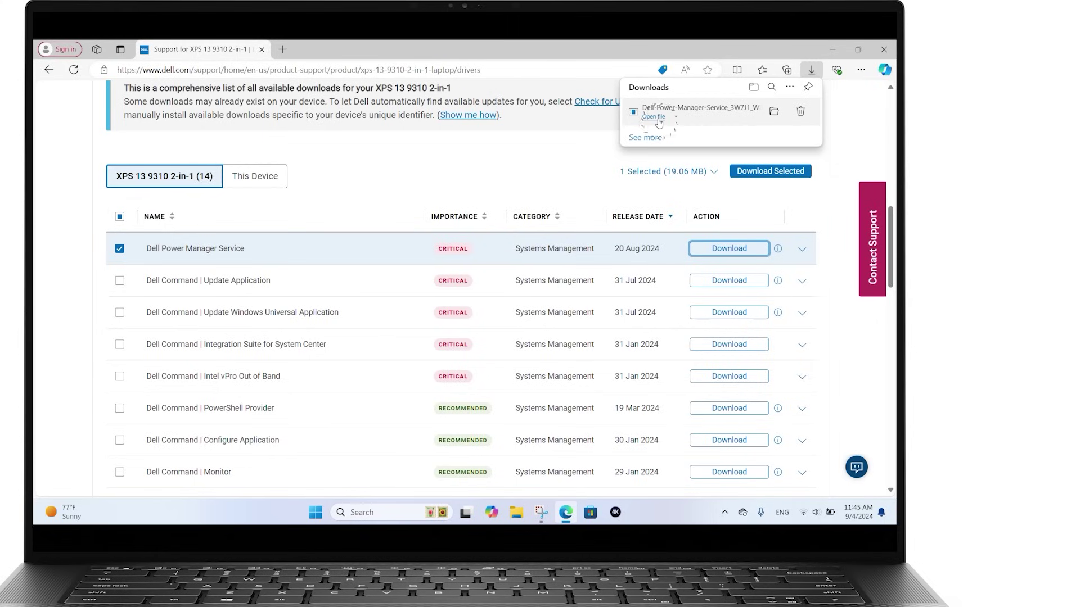
{"action": "left_click", "coordinate": [654, 116]}
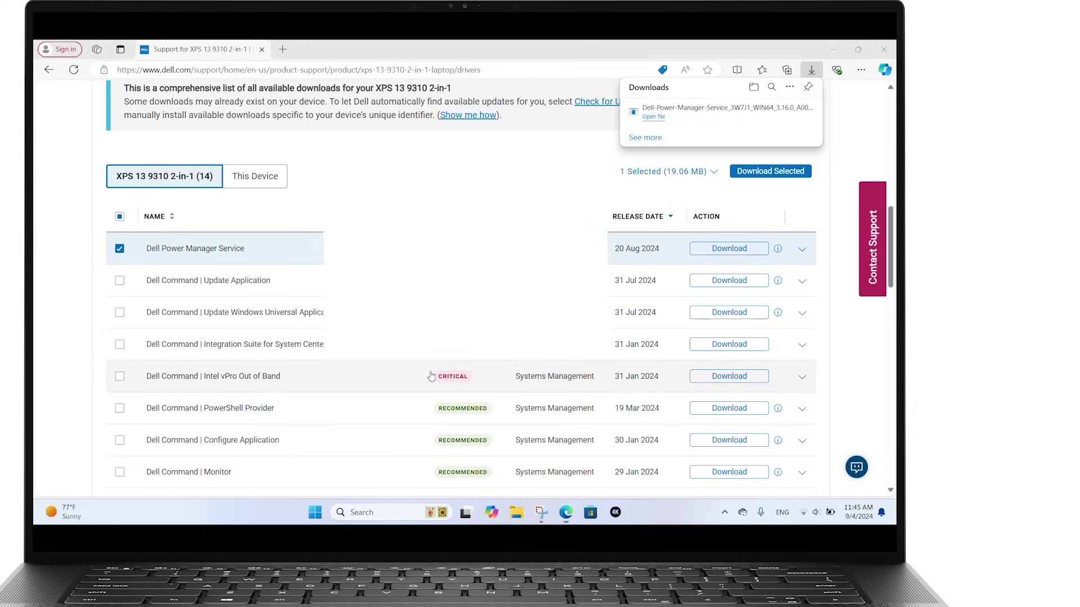
{"action": "left_click", "coordinate": [571, 273]}
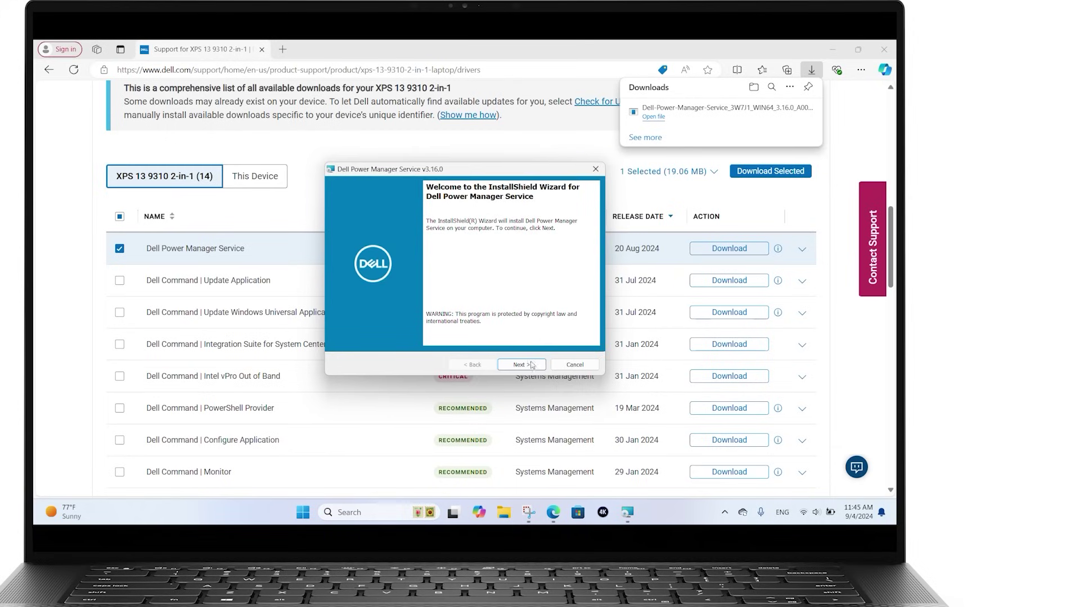
Step: Accept the license and install Dell Power Manager Service, finishing with the program launched
{"action": "left_click", "coordinate": [523, 365]}
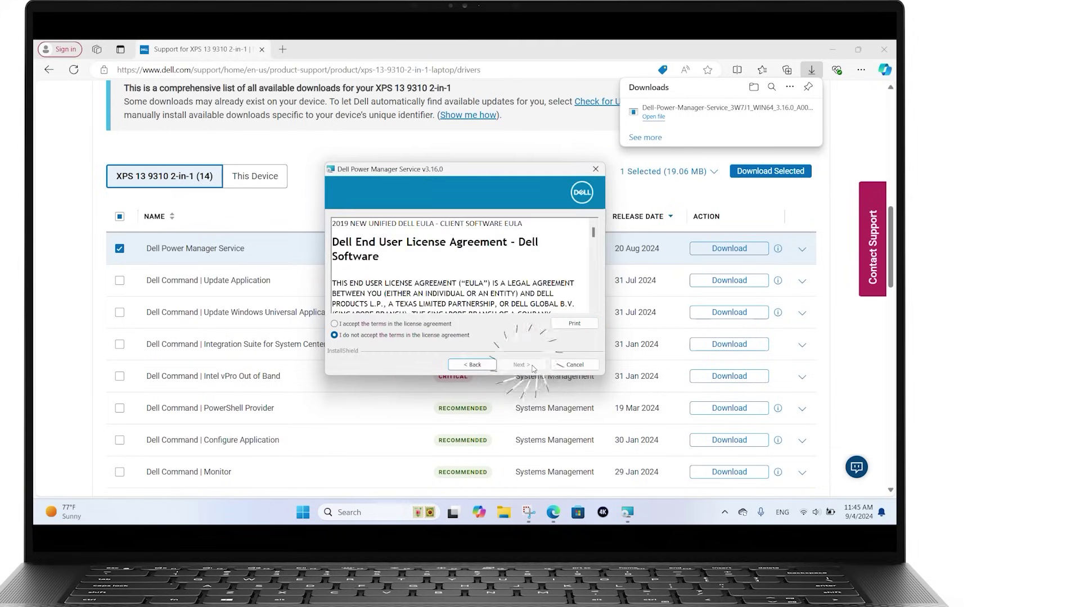
{"action": "left_click", "coordinate": [335, 324]}
{"action": "left_click", "coordinate": [533, 368]}
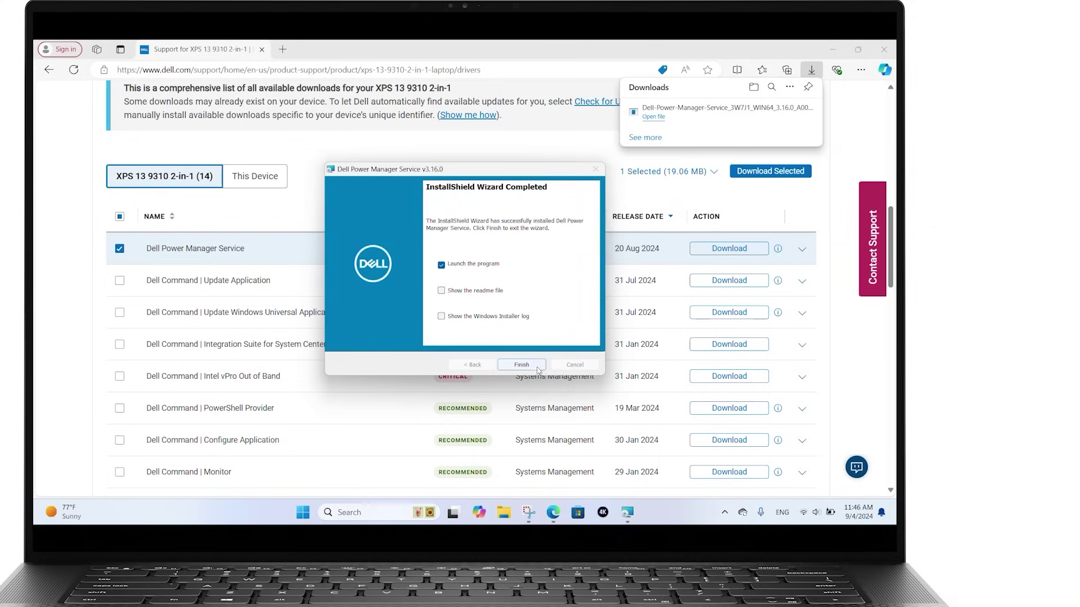
{"action": "left_click", "coordinate": [532, 367]}
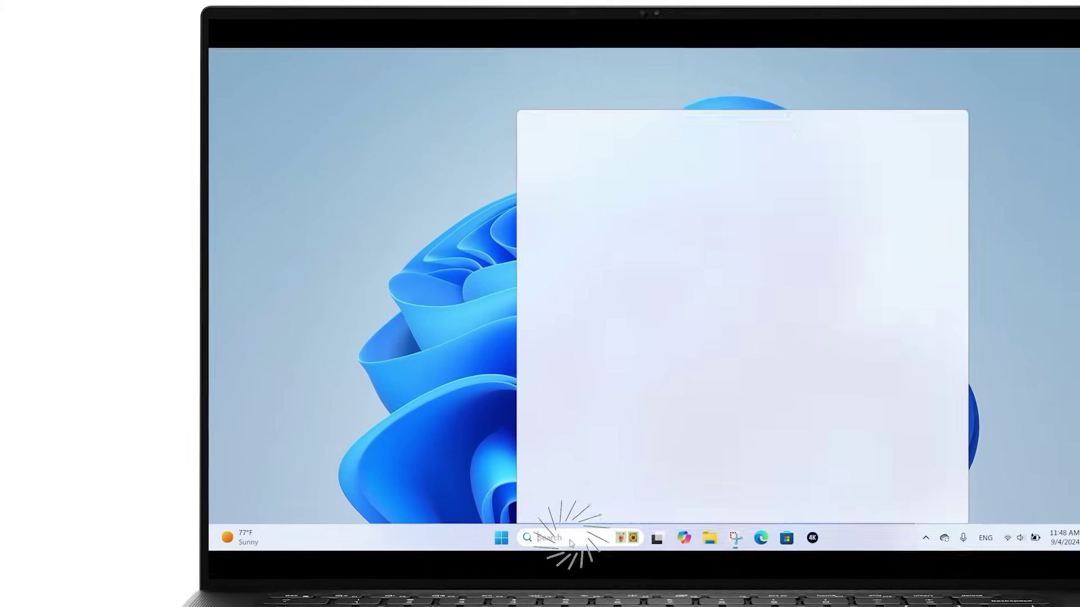
{"action": "type", "text": "dell"}
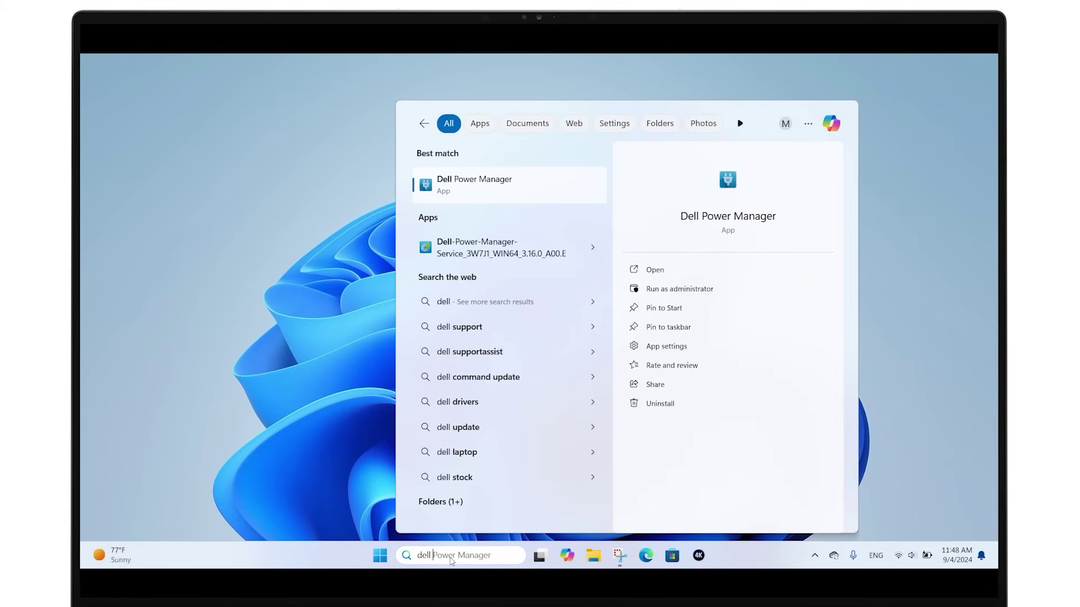
Step: Accept the 'Power Manager' search completion and launch the Dell Power Manager result
{"action": "key", "text": "Right"}
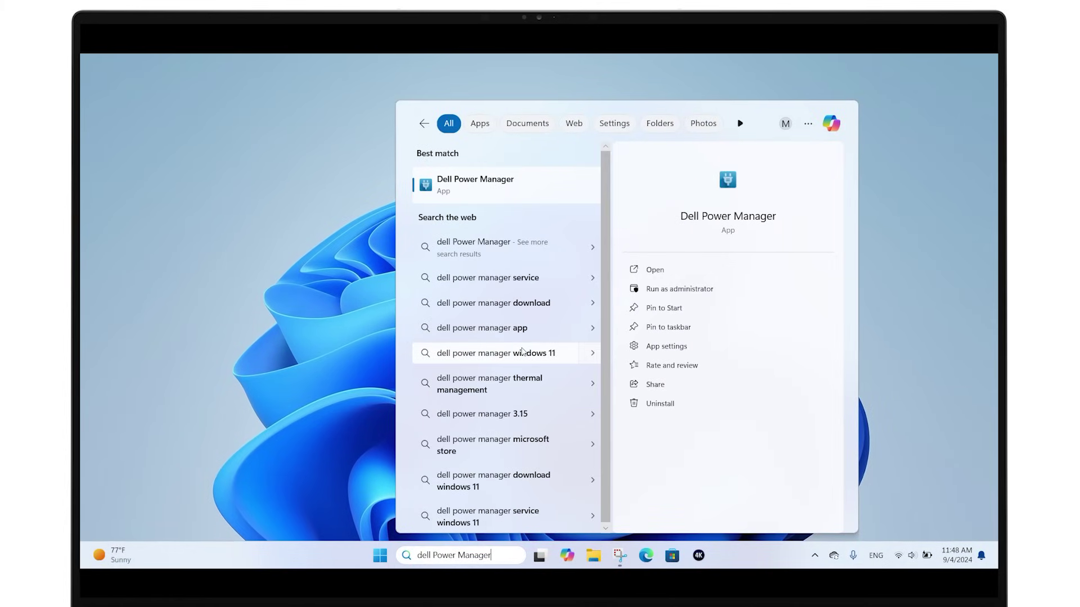
{"action": "left_click", "coordinate": [554, 191]}
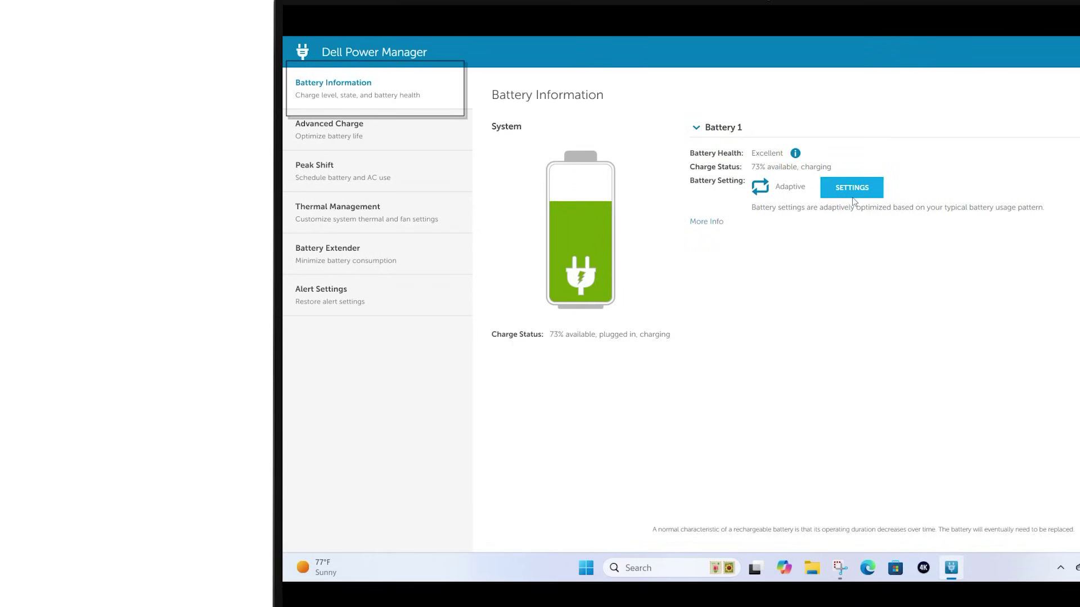
Step: Show Battery 1's detailed information, then go to the Advanced Charge page
{"action": "left_click", "coordinate": [717, 224]}
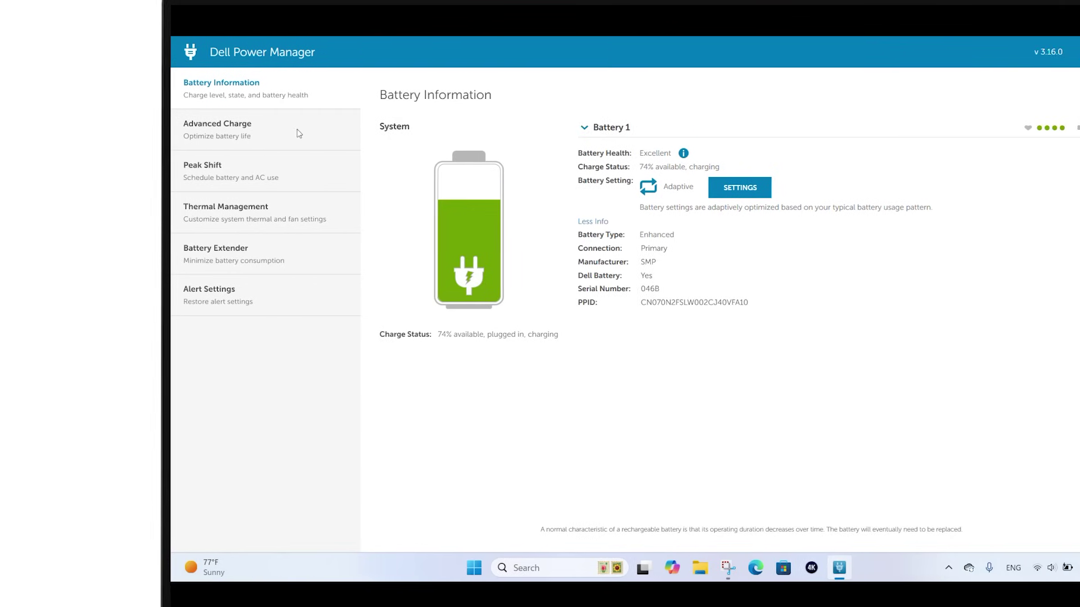
{"action": "left_click", "coordinate": [180, 136]}
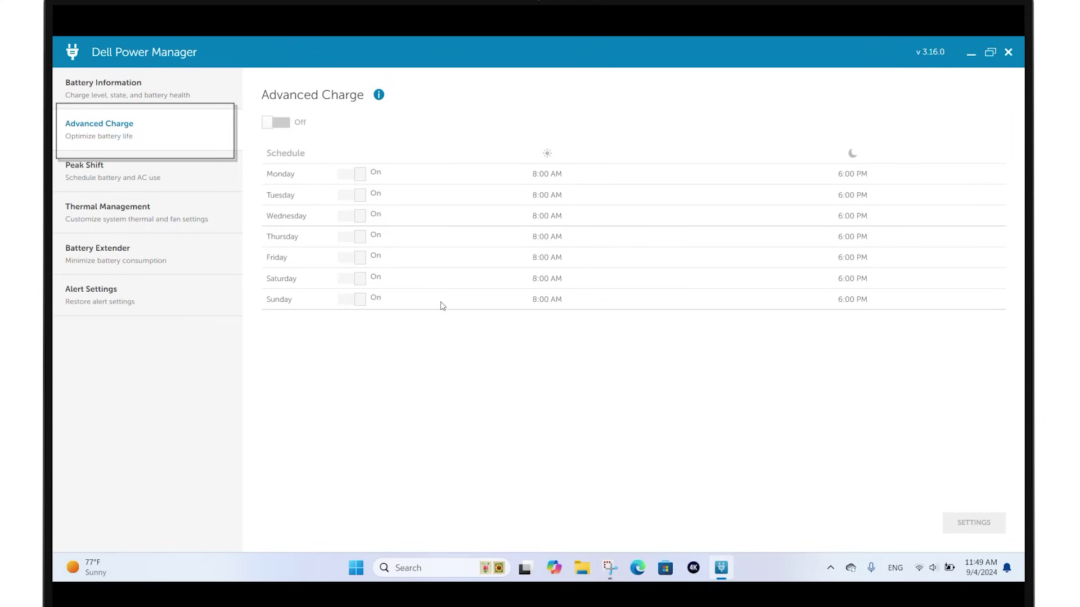
Step: Switch Advanced Charge on, then turn Peak Shift on and raise its restore-AC-power threshold slightly
{"action": "left_click", "coordinate": [284, 127]}
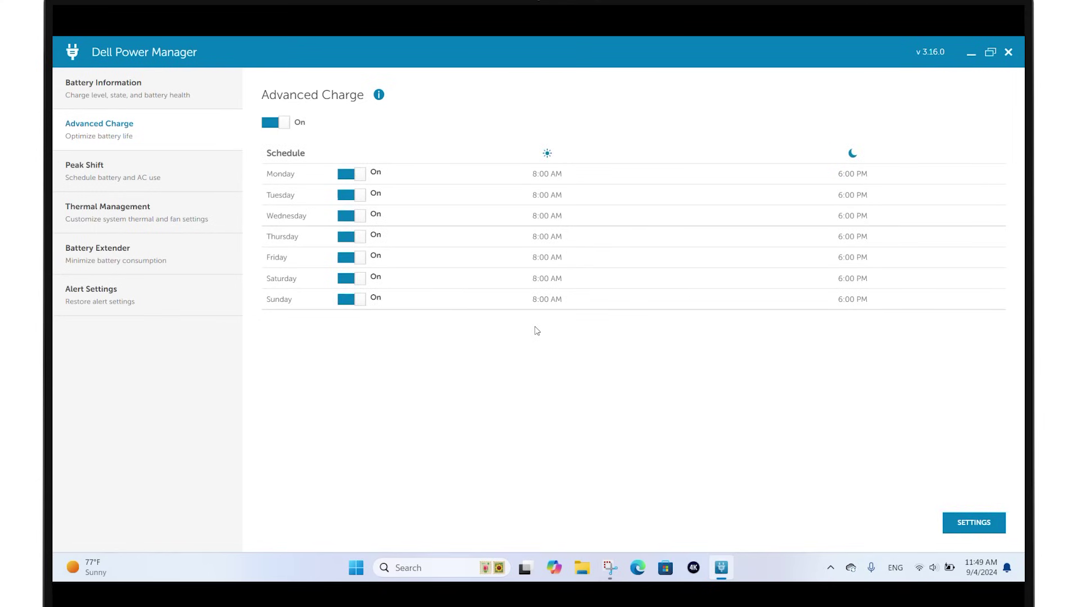
{"action": "left_click", "coordinate": [185, 176]}
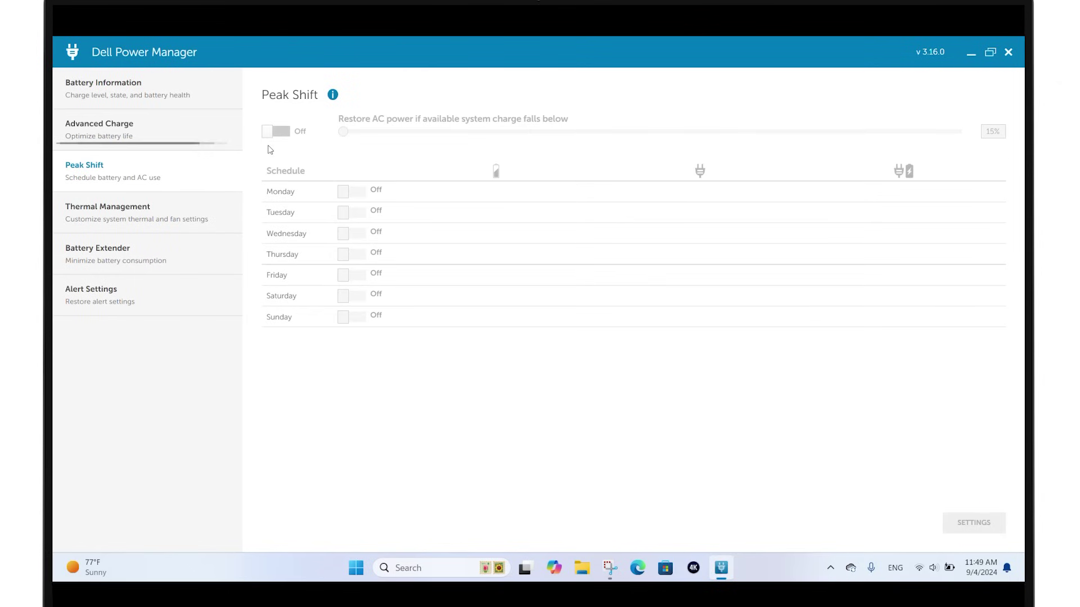
{"action": "left_click", "coordinate": [285, 134]}
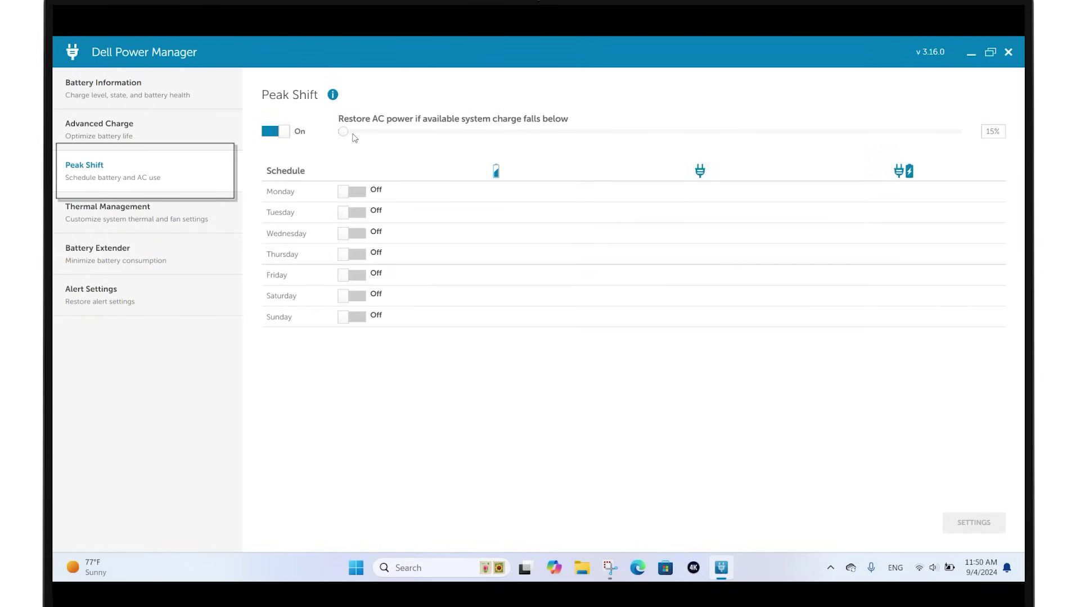
{"action": "mouse_move", "coordinate": [347, 137]}
{"action": "left_mouse_down"}
{"action": "mouse_move", "coordinate": [381, 144]}
{"action": "mouse_move", "coordinate": [348, 142]}
{"action": "left_mouse_up"}
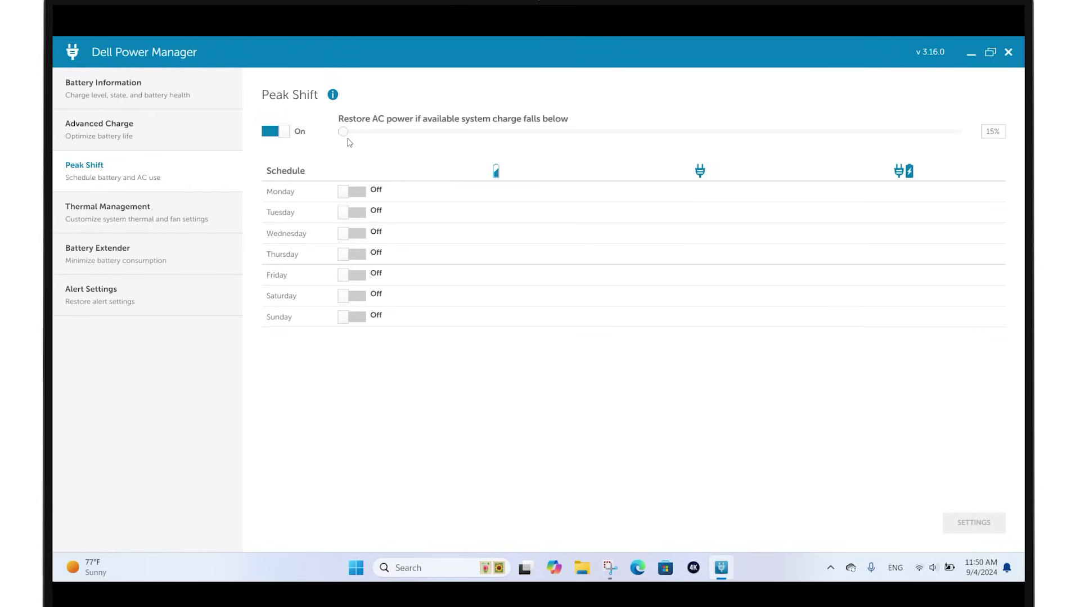
Step: Try Ultra Performance in Thermal Management, revert to Optimized, then go to Battery Extender
{"action": "left_click", "coordinate": [182, 219]}
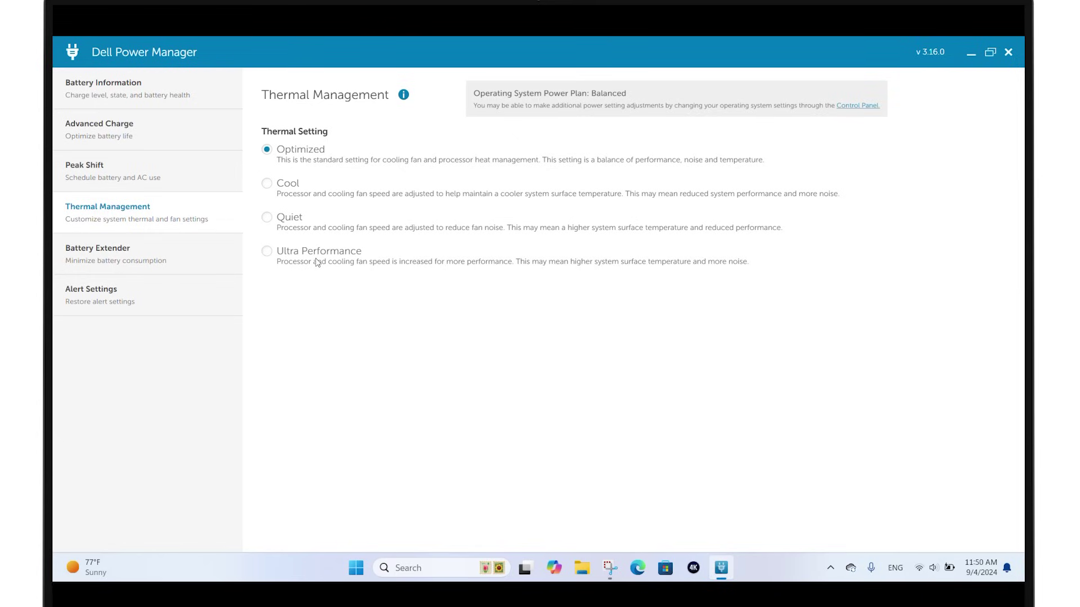
{"action": "left_click", "coordinate": [268, 251]}
{"action": "left_click", "coordinate": [269, 151]}
{"action": "left_click", "coordinate": [170, 253]}
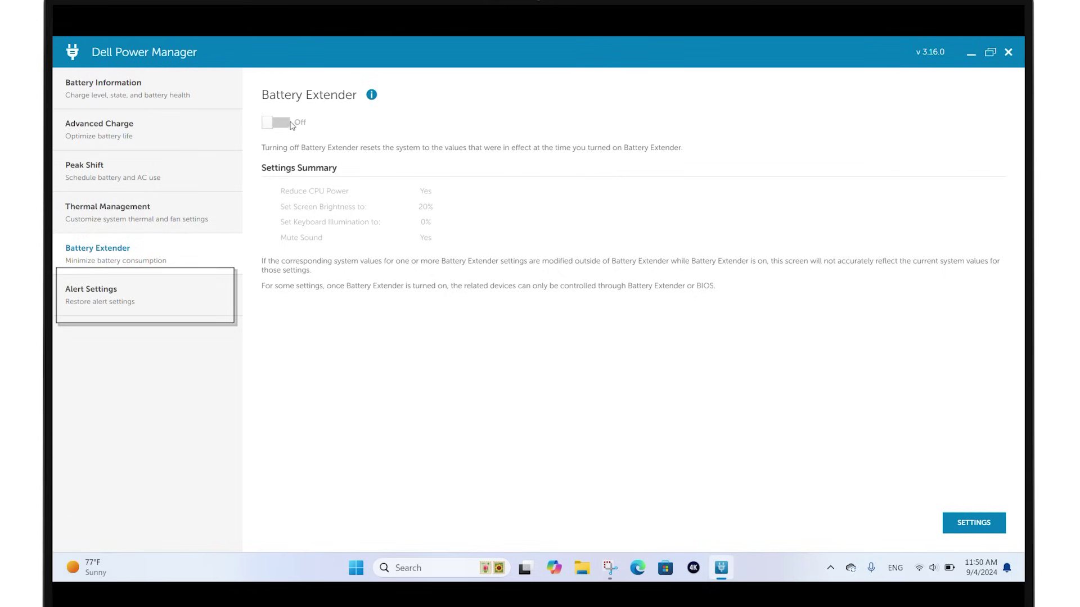
Step: Switch the Battery Extender toggle to On
{"action": "left_click", "coordinate": [279, 126]}
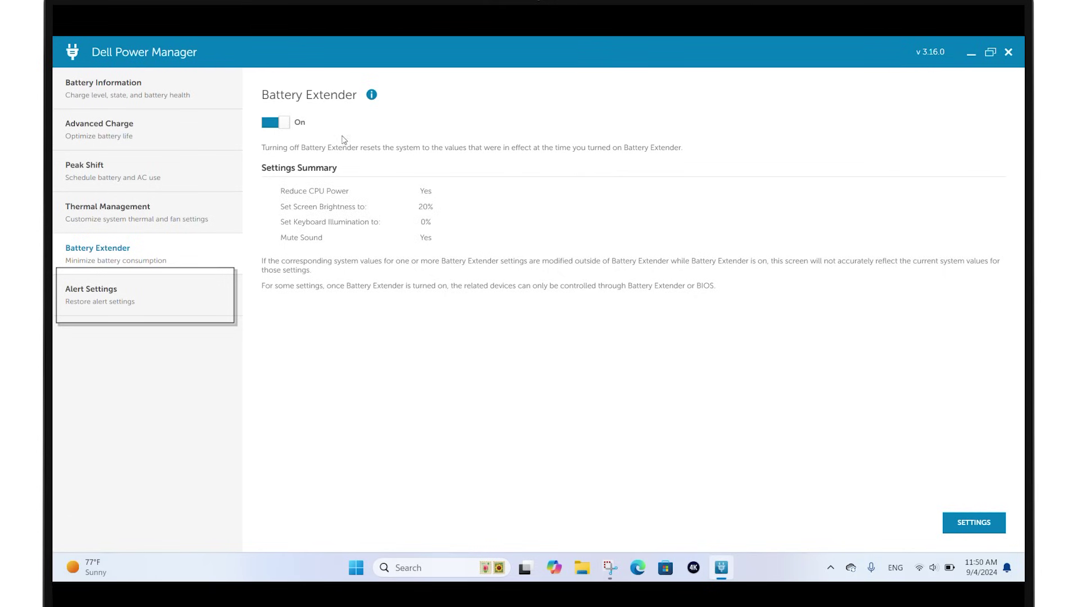